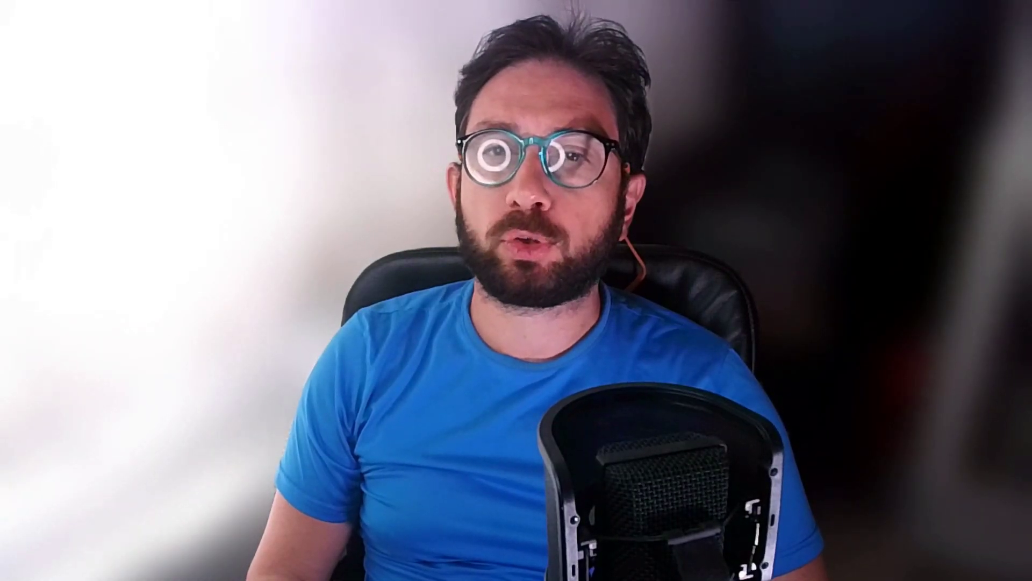
Create a Clothes-only person mask, preview a Hue shift, then reset Hue to 0
{"action": "left_click", "coordinate": [930, 226]}
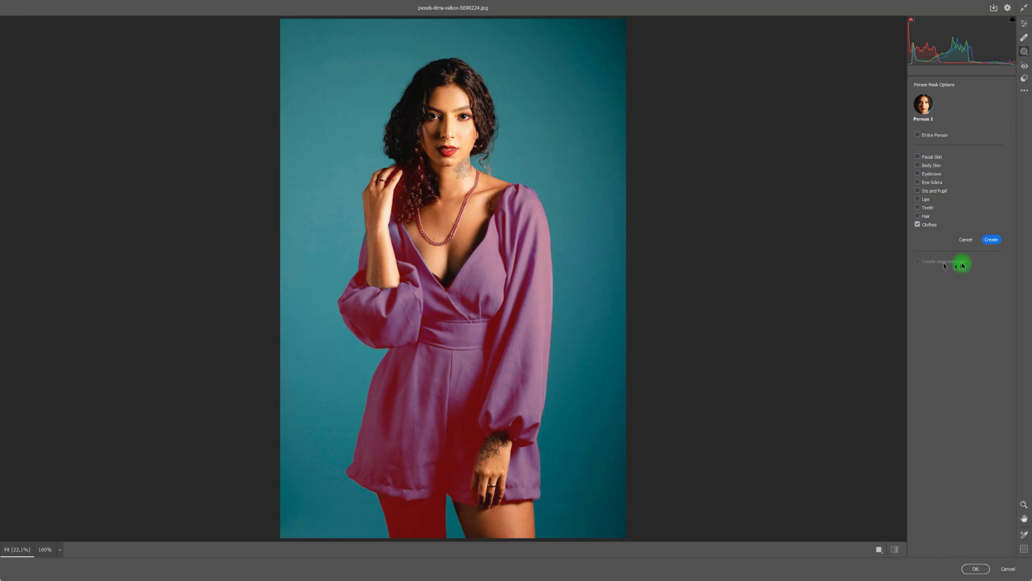
{"action": "left_click", "coordinate": [991, 240]}
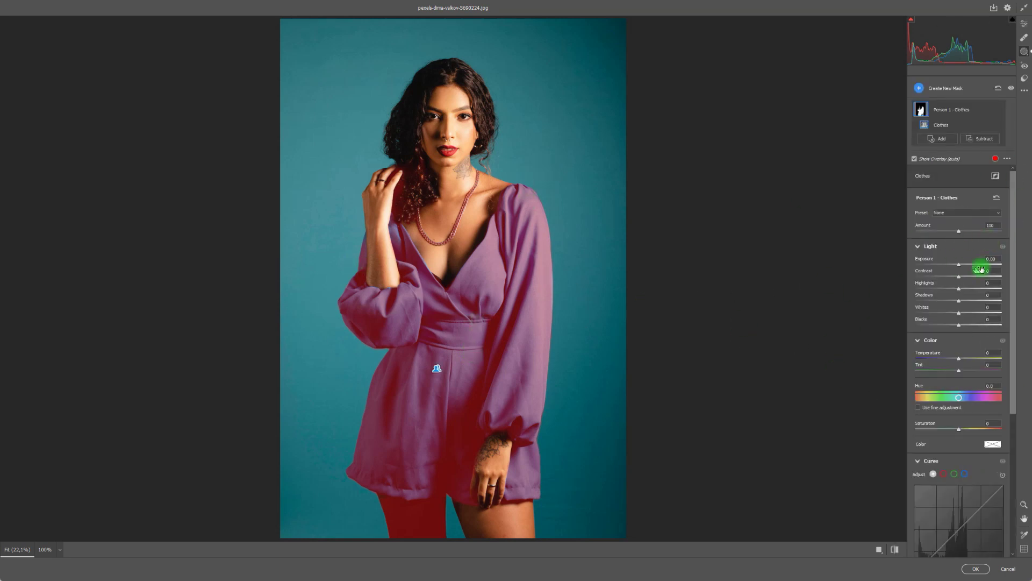
{"action": "mouse_move", "coordinate": [959, 397]}
{"action": "left_mouse_down"}
{"action": "mouse_move", "coordinate": [983, 400]}
{"action": "mouse_move", "coordinate": [959, 397]}
{"action": "left_mouse_up"}
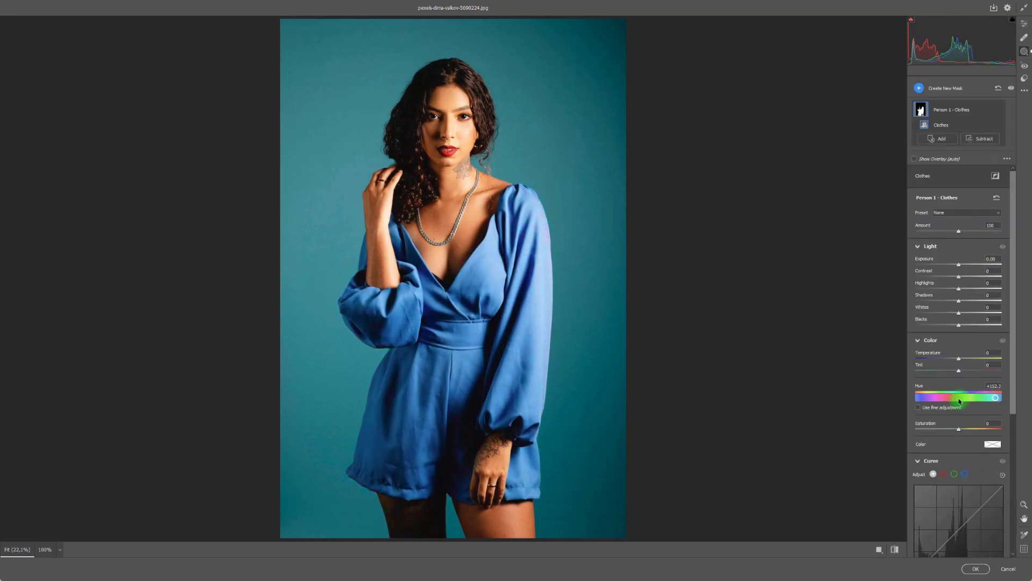
{"action": "double_click", "coordinate": [959, 397]}
{"action": "scroll", "coordinate": [969, 385], "scroll_direction": "down", "scroll_amount": 2}
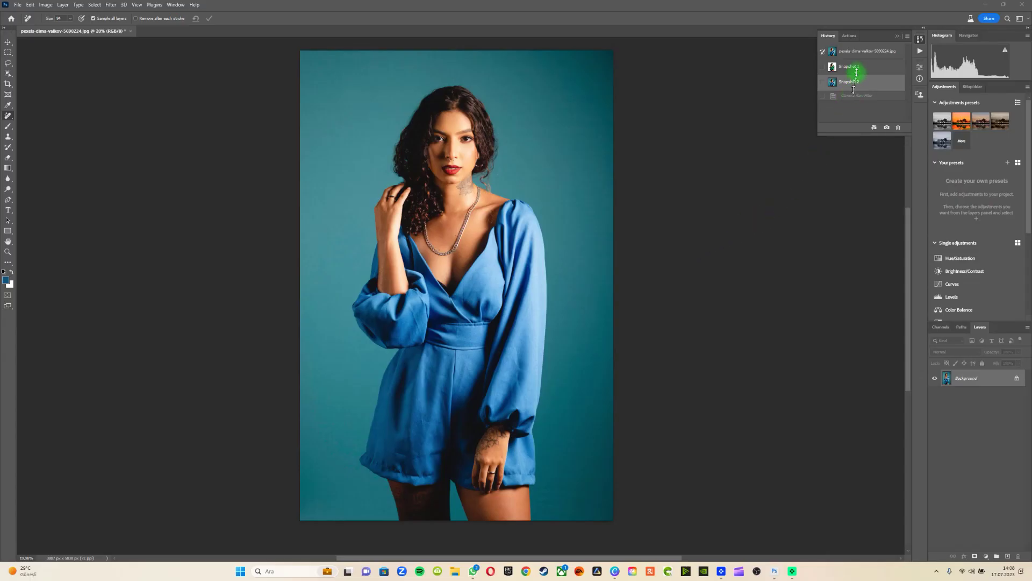
{"action": "left_click", "coordinate": [851, 66]}
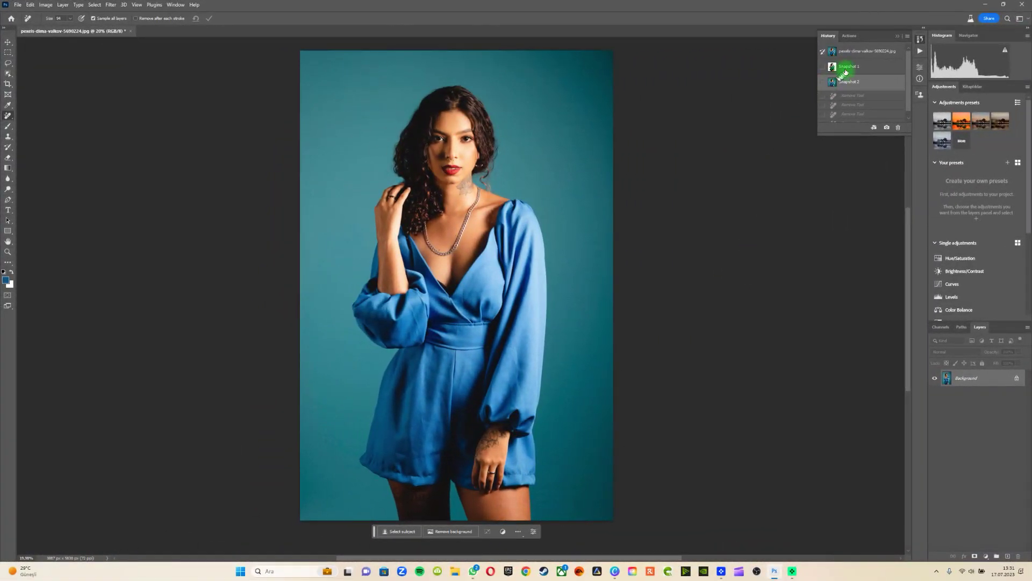
{"action": "left_click", "coordinate": [847, 68]}
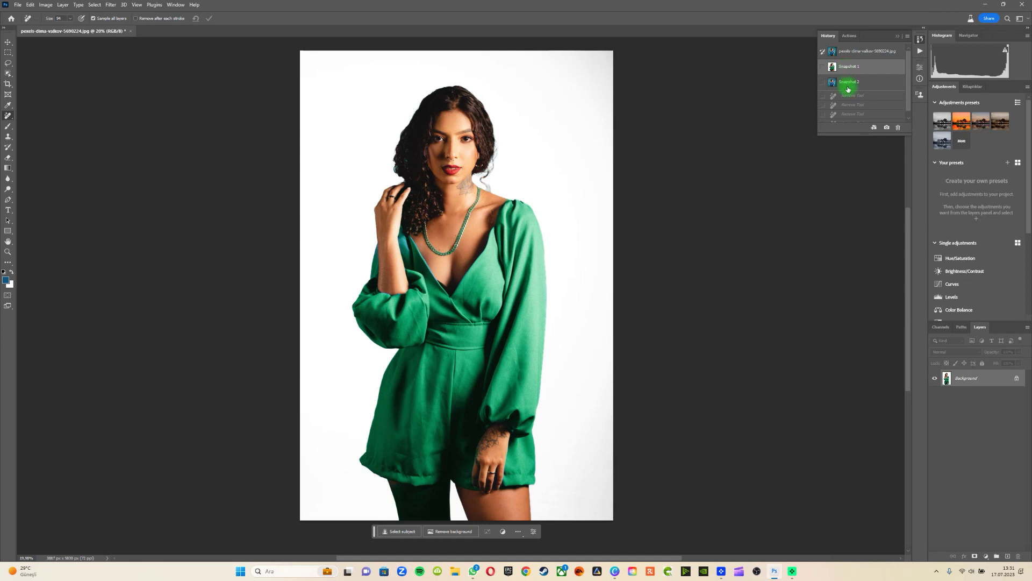
{"action": "left_click", "coordinate": [849, 88]}
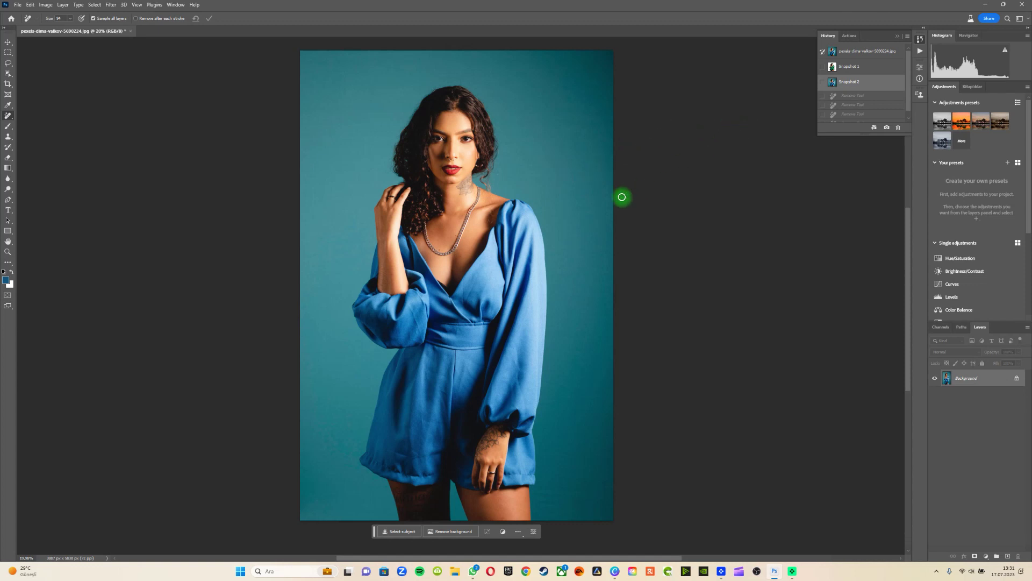
{"action": "left_click", "coordinate": [844, 67]}
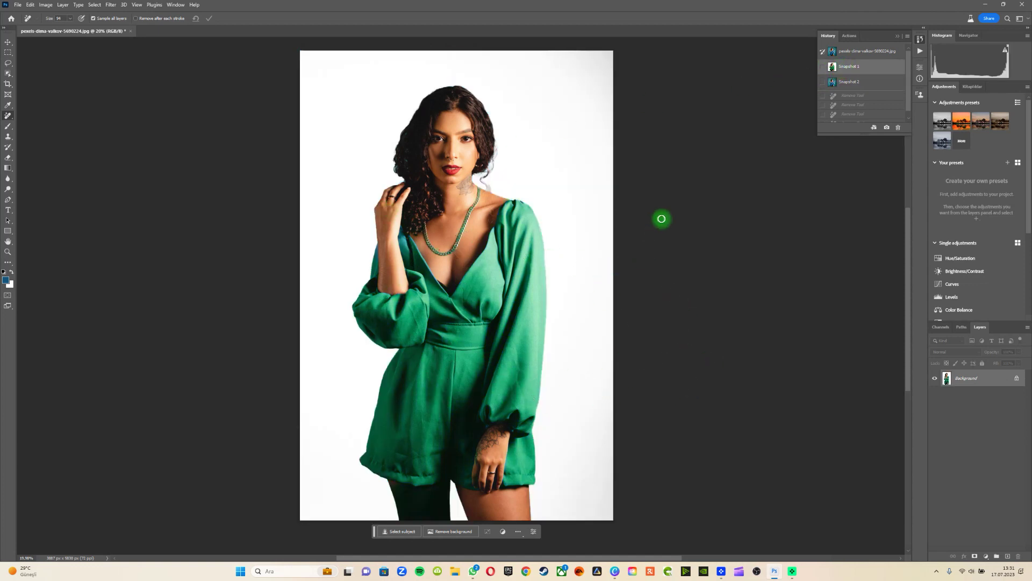
{"action": "left_click", "coordinate": [851, 52]}
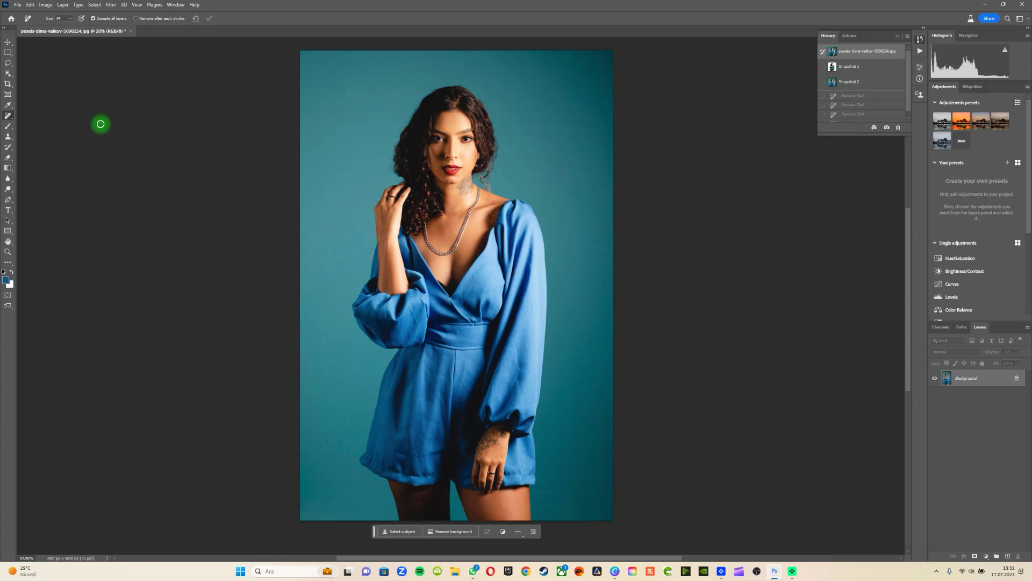
Open the Camera Raw Filter and set up a Person 1 mask limited to Clothes
{"action": "left_click", "coordinate": [111, 6]}
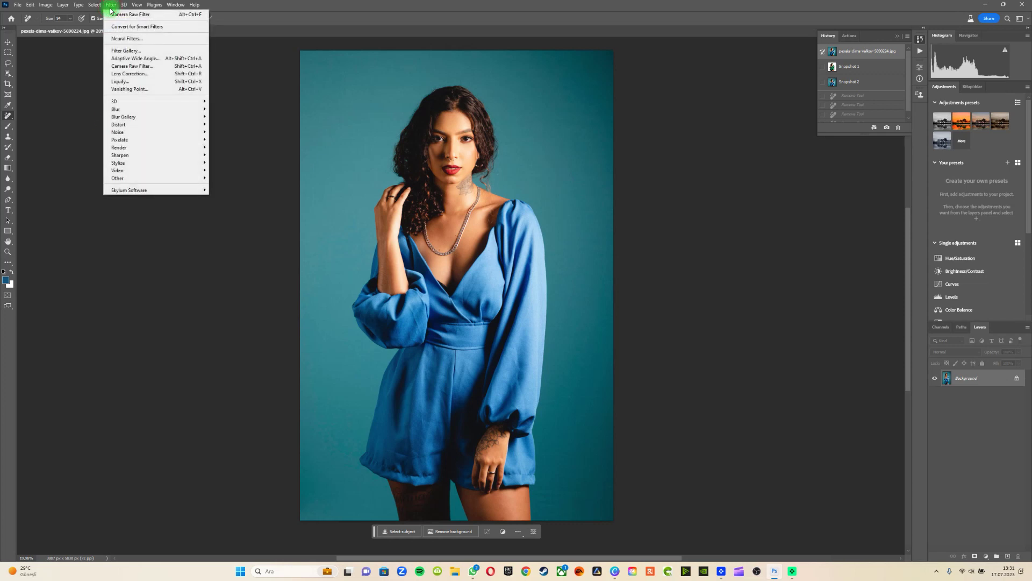
{"action": "left_click", "coordinate": [115, 65]}
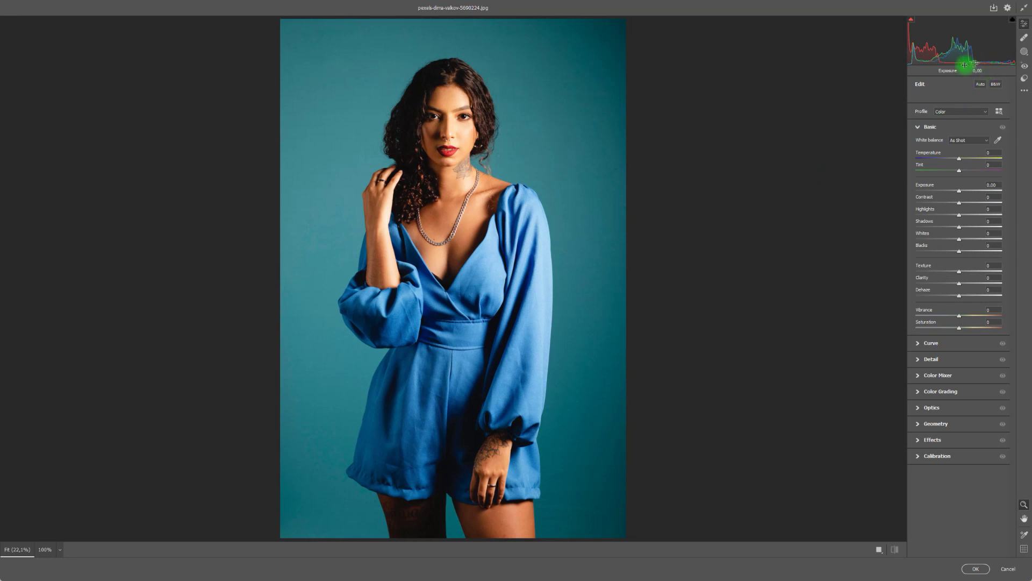
{"action": "left_click", "coordinate": [1022, 52]}
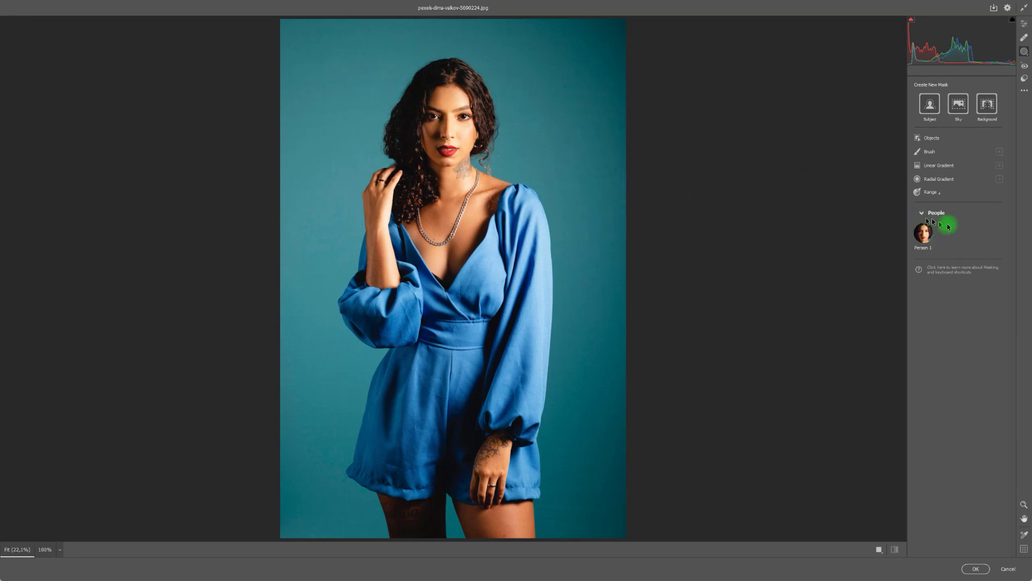
{"action": "mouse_move", "coordinate": [924, 233]}
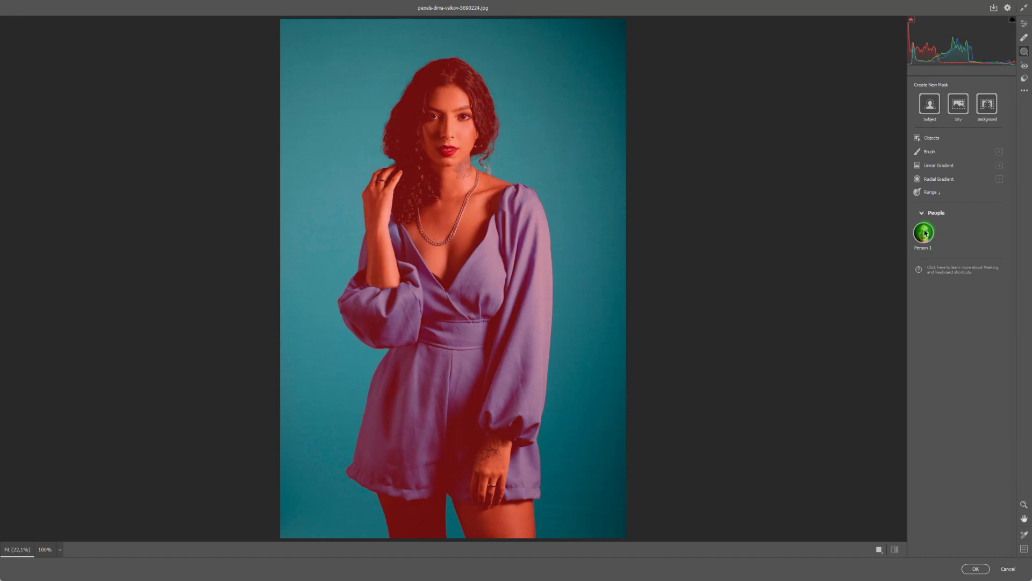
{"action": "left_click", "coordinate": [925, 231]}
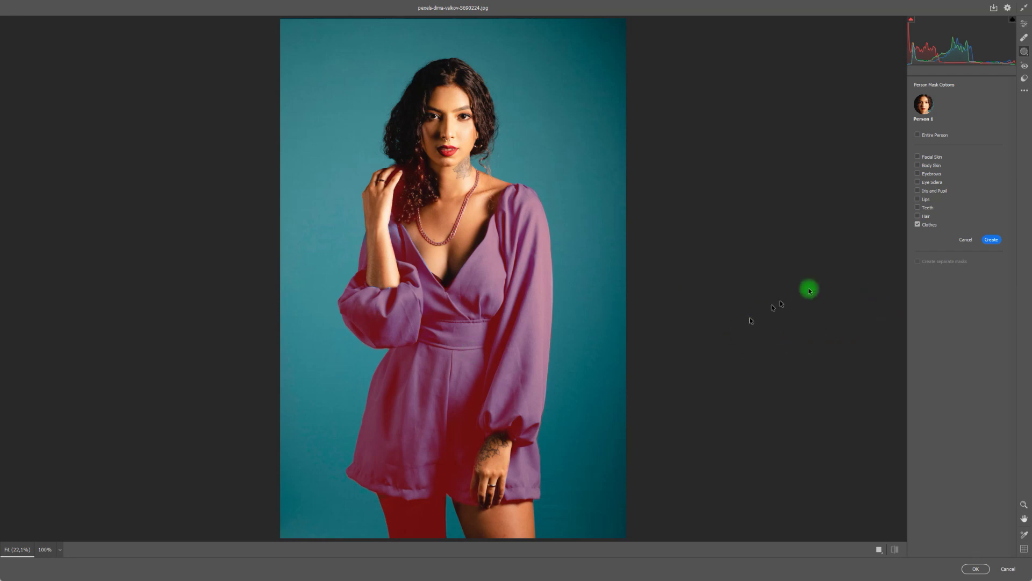
{"action": "left_click", "coordinate": [990, 240]}
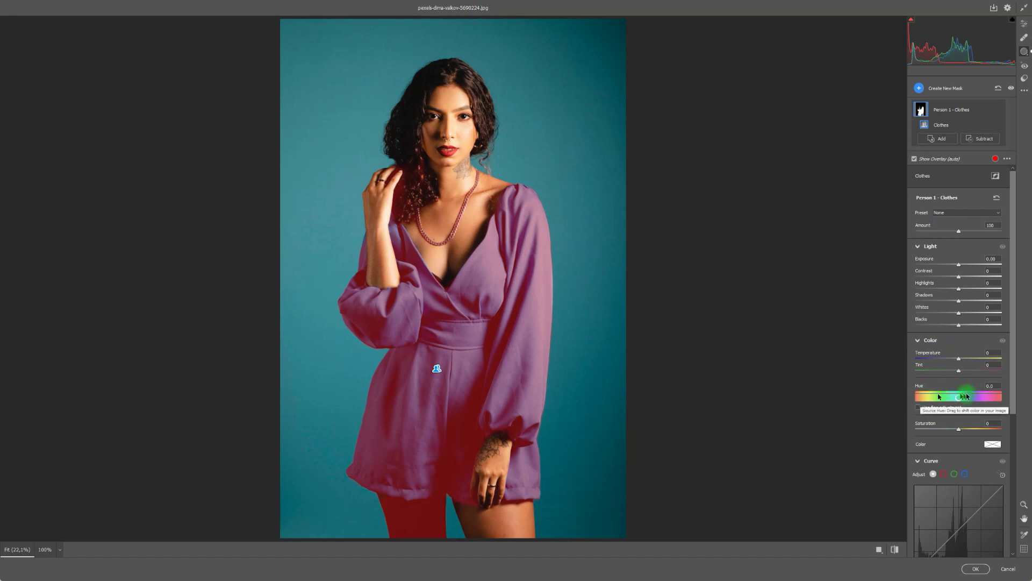
Test hue shifts on the clothes mask toward cyan, then reset Hue back to 0
{"action": "mouse_move", "coordinate": [958, 399]}
{"action": "left_mouse_down"}
{"action": "mouse_move", "coordinate": [1011, 399]}
{"action": "mouse_move", "coordinate": [960, 400]}
{"action": "left_mouse_up"}
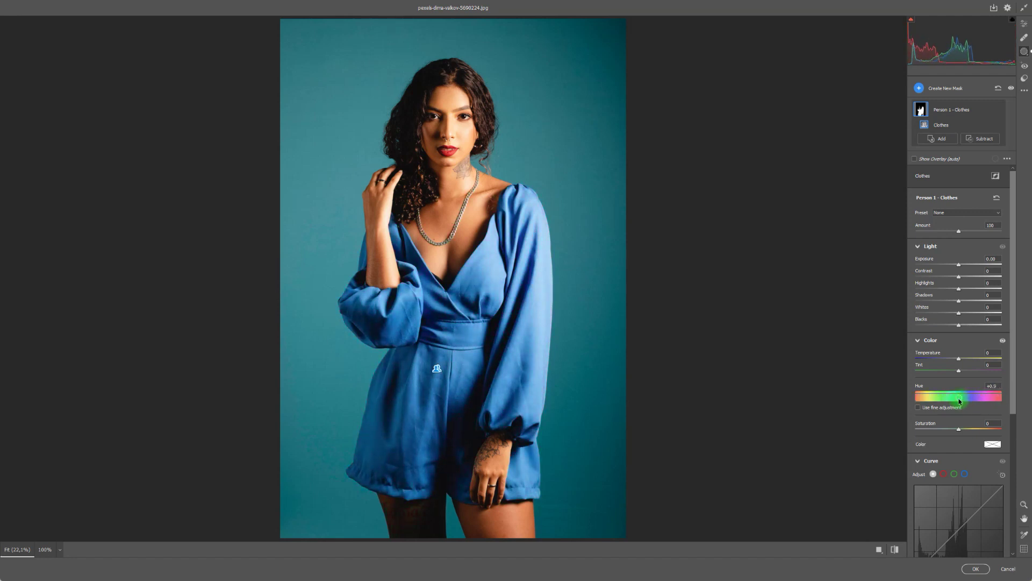
{"action": "left_click", "coordinate": [960, 321]}
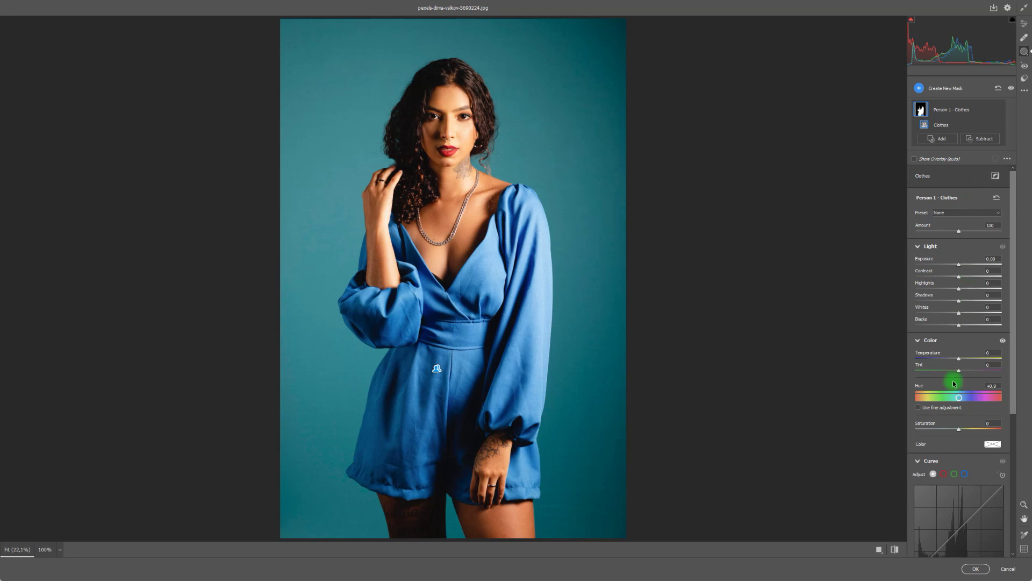
{"action": "left_click_drag", "start_coordinate": [960, 398], "coordinate": [1014, 422]}
{"action": "double_click", "coordinate": [958, 398]}
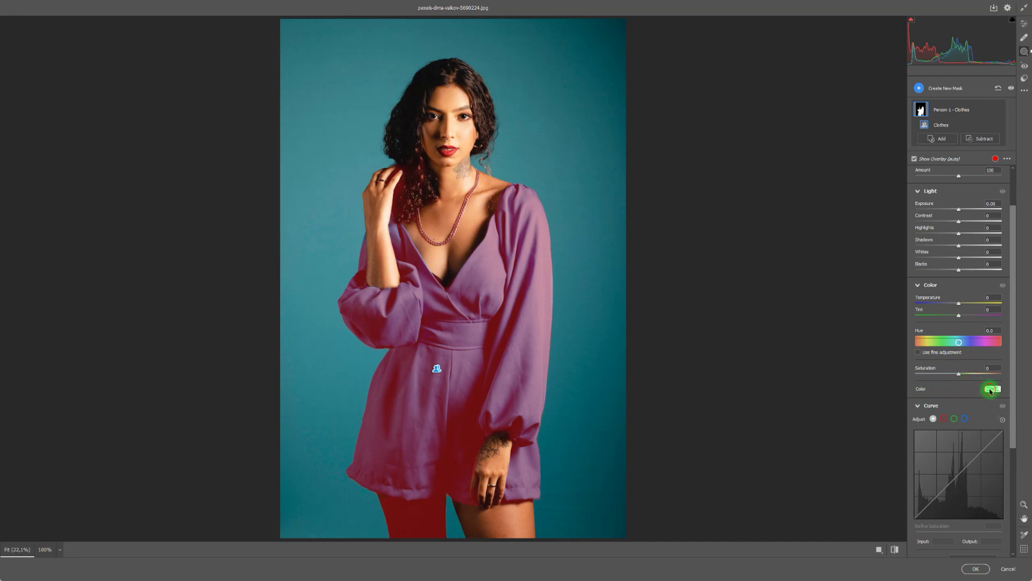
Try blue, teal, purple and red tints for the clothes mask's Color
{"action": "left_click", "coordinate": [991, 390]}
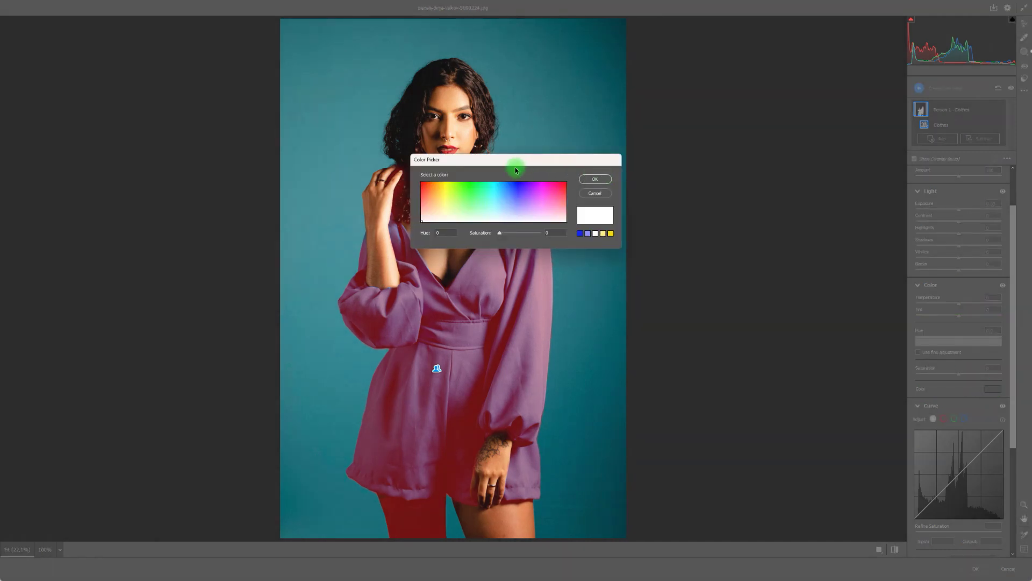
{"action": "left_click_drag", "start_coordinate": [521, 164], "coordinate": [643, 170]}
{"action": "left_click", "coordinate": [570, 202]}
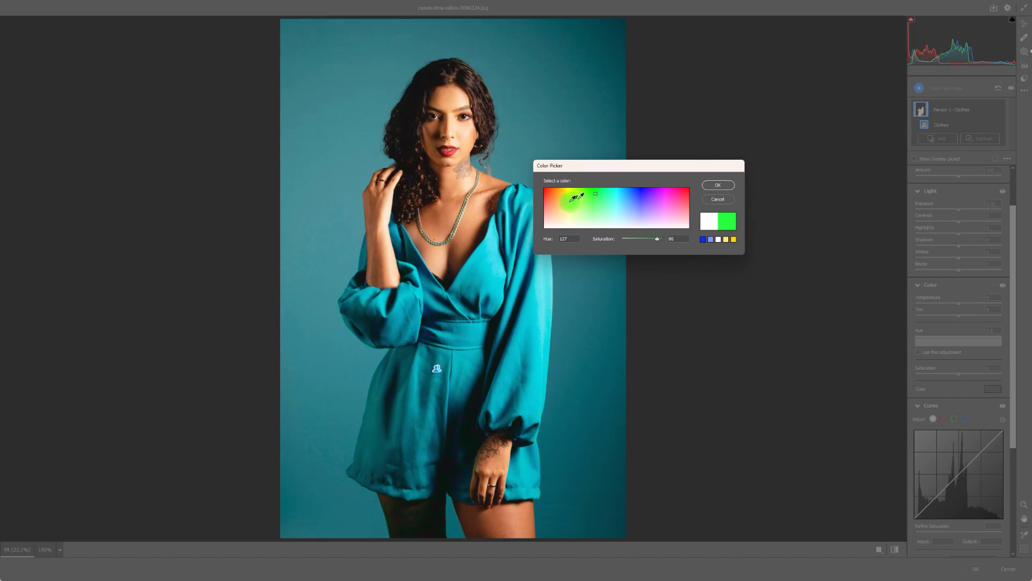
{"action": "left_click_drag", "start_coordinate": [564, 191], "coordinate": [642, 204]}
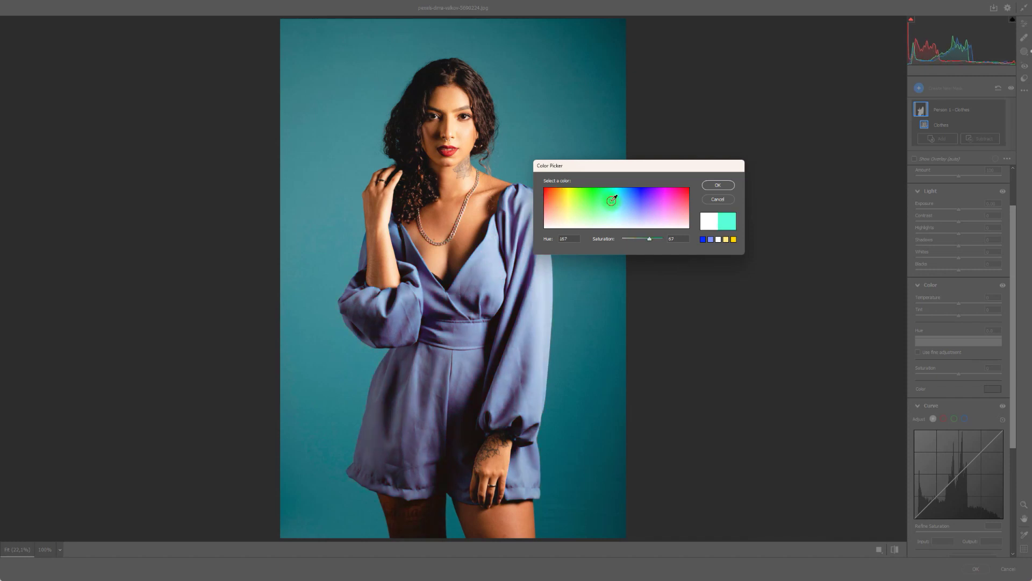
{"action": "left_click_drag", "start_coordinate": [608, 199], "coordinate": [612, 200]}
{"action": "left_click", "coordinate": [675, 195]}
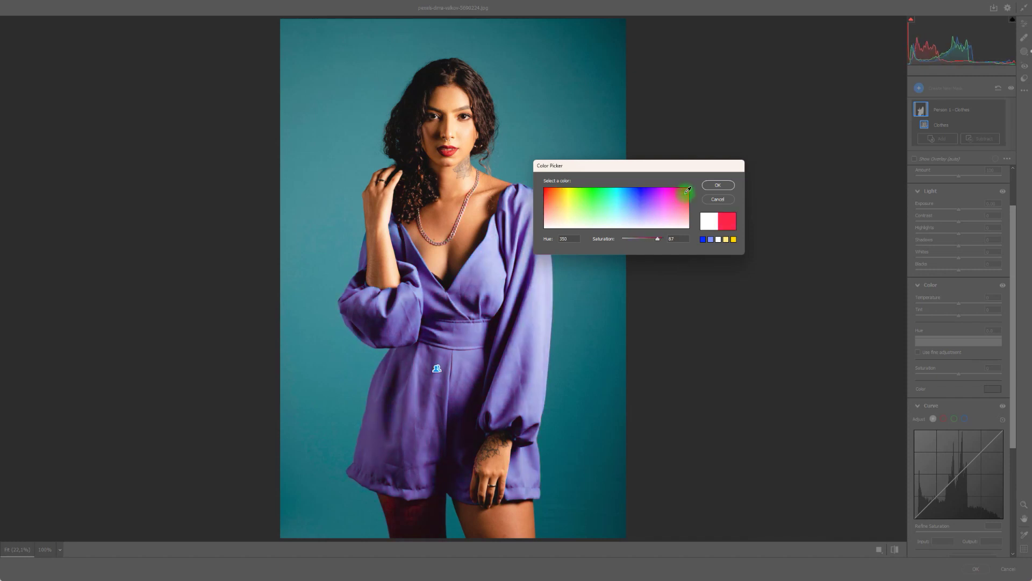
{"action": "left_click_drag", "start_coordinate": [688, 191], "coordinate": [548, 188]}
Settle the clothes tint on teal, about hue 130 and saturation 73, and confirm it
{"action": "left_click", "coordinate": [667, 245]}
{"action": "mouse_move", "coordinate": [662, 243]}
{"action": "left_mouse_down"}
{"action": "mouse_move", "coordinate": [618, 240]}
{"action": "mouse_move", "coordinate": [679, 240]}
{"action": "left_mouse_up"}
{"action": "left_click", "coordinate": [571, 189]}
{"action": "left_click", "coordinate": [643, 186]}
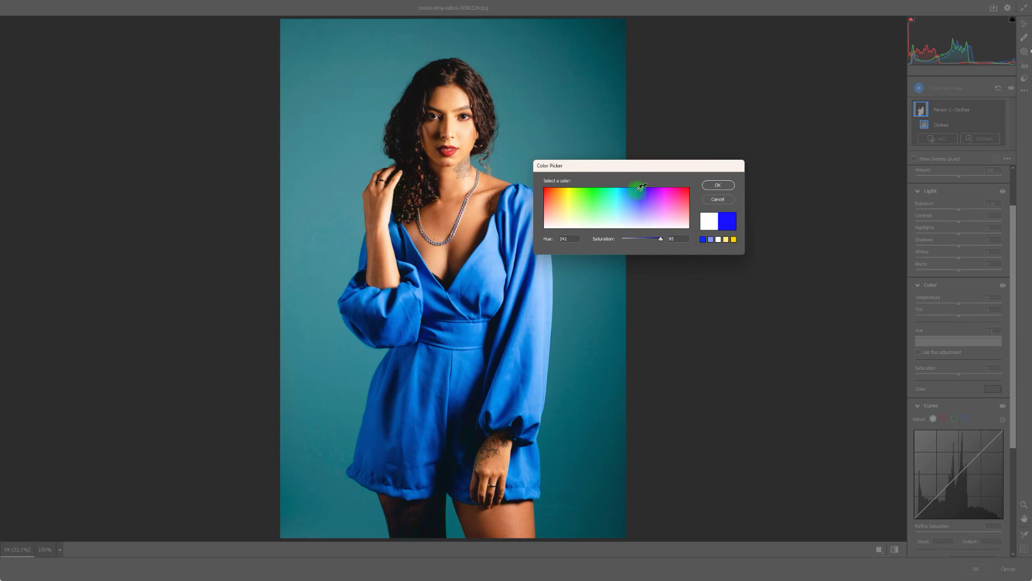
{"action": "left_click", "coordinate": [603, 195]}
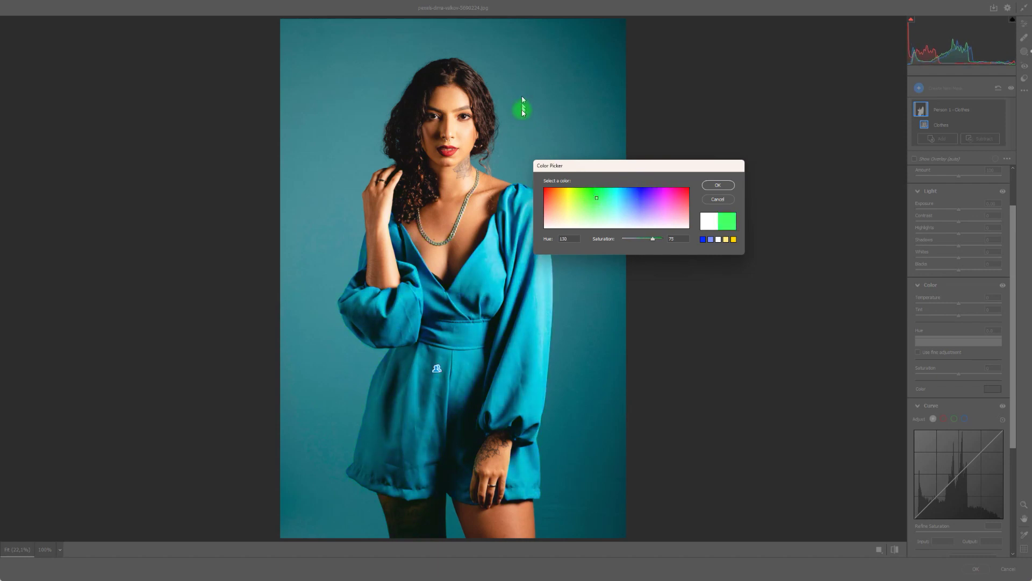
{"action": "mouse_move", "coordinate": [612, 172]}
{"action": "left_mouse_down"}
{"action": "mouse_move", "coordinate": [545, 181]}
{"action": "mouse_move", "coordinate": [513, 216]}
{"action": "left_mouse_up"}
{"action": "left_click", "coordinate": [615, 231]}
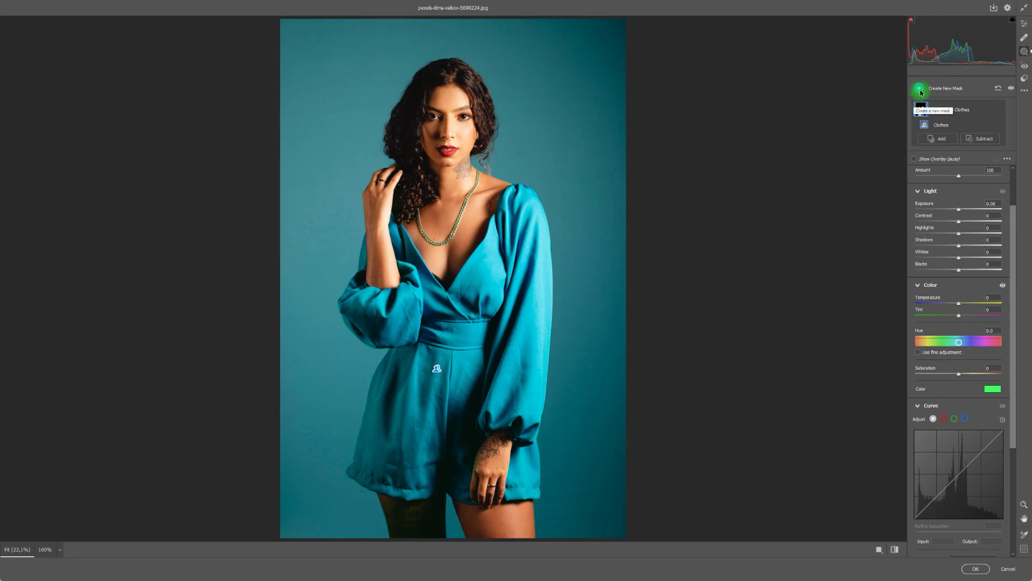
Add a Background mask with Saturation -100 and Exposure +4.00, then compare against the original
{"action": "left_click", "coordinate": [920, 88]}
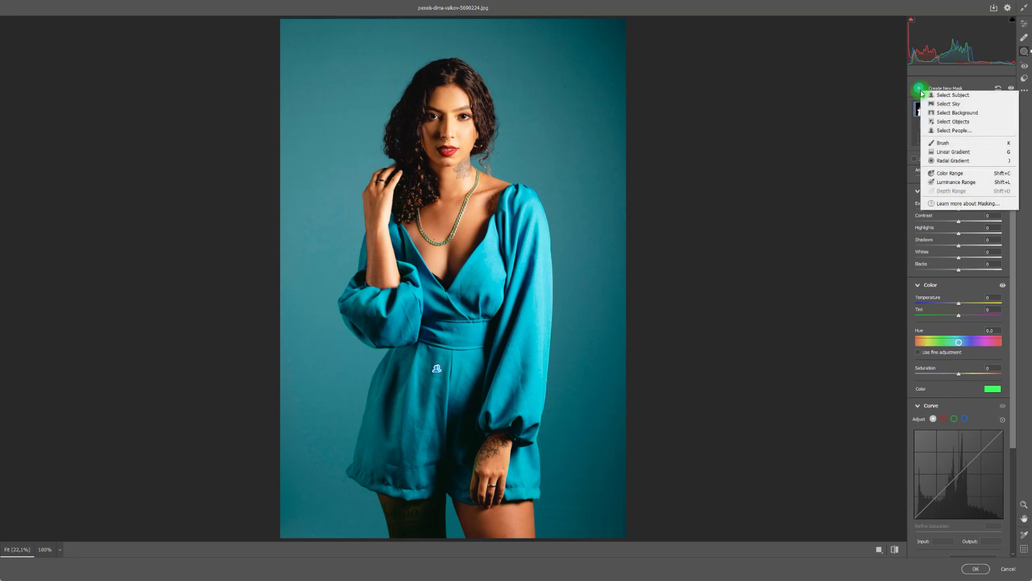
{"action": "left_click", "coordinate": [780, 149]}
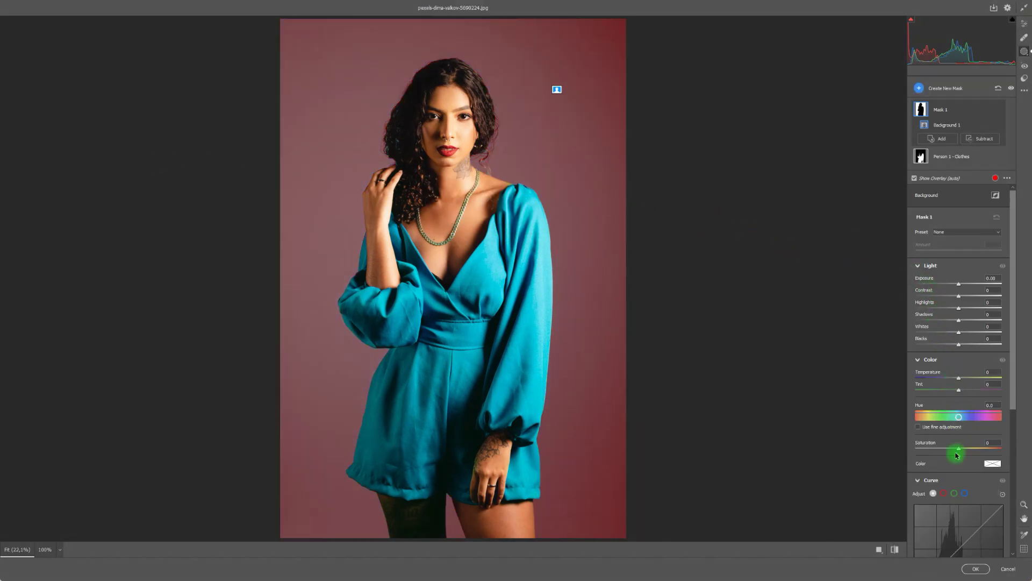
{"action": "left_click_drag", "start_coordinate": [959, 452], "coordinate": [662, 439]}
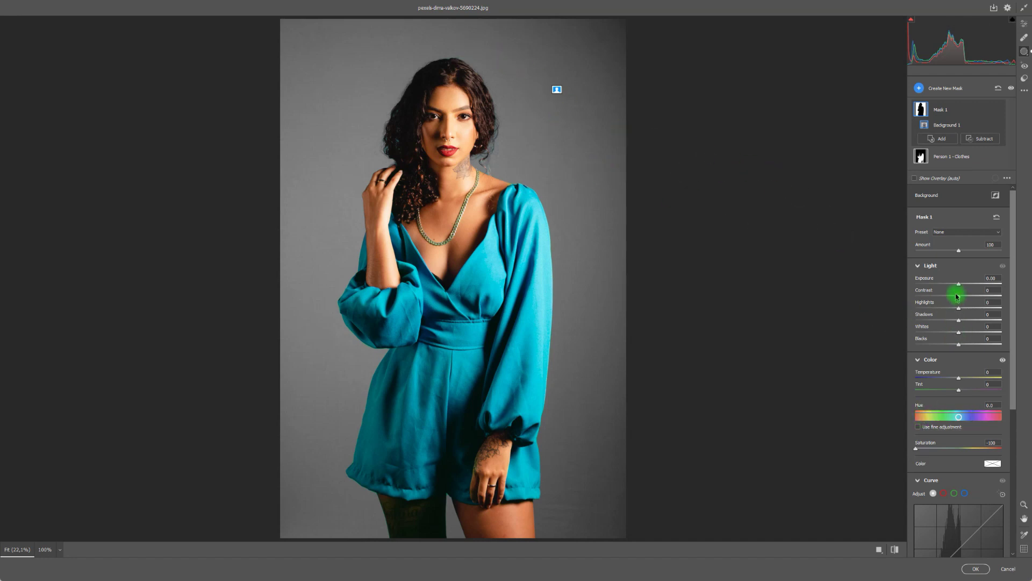
{"action": "left_click_drag", "start_coordinate": [960, 286], "coordinate": [1022, 286]}
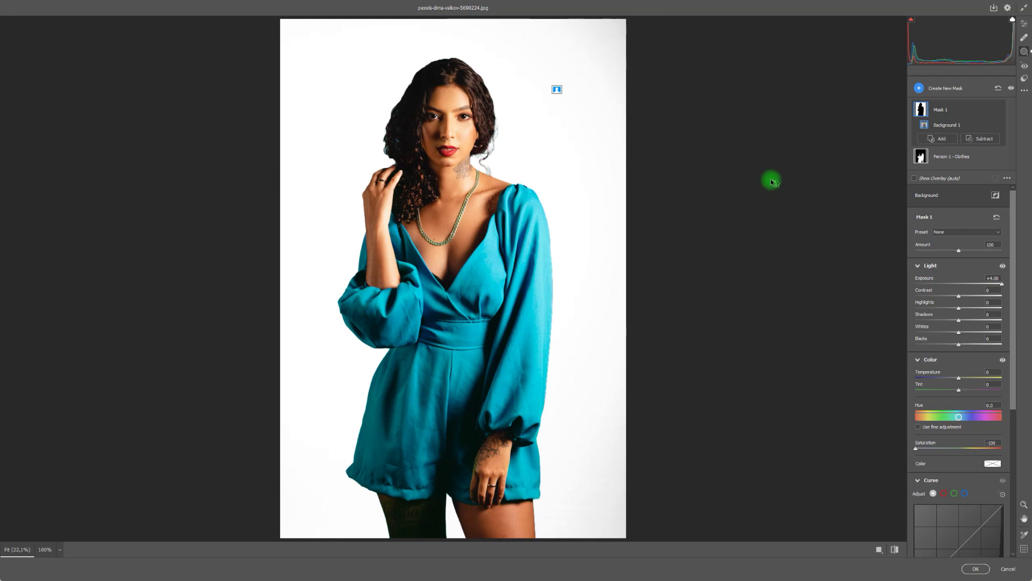
{"action": "left_click", "coordinate": [891, 551]}
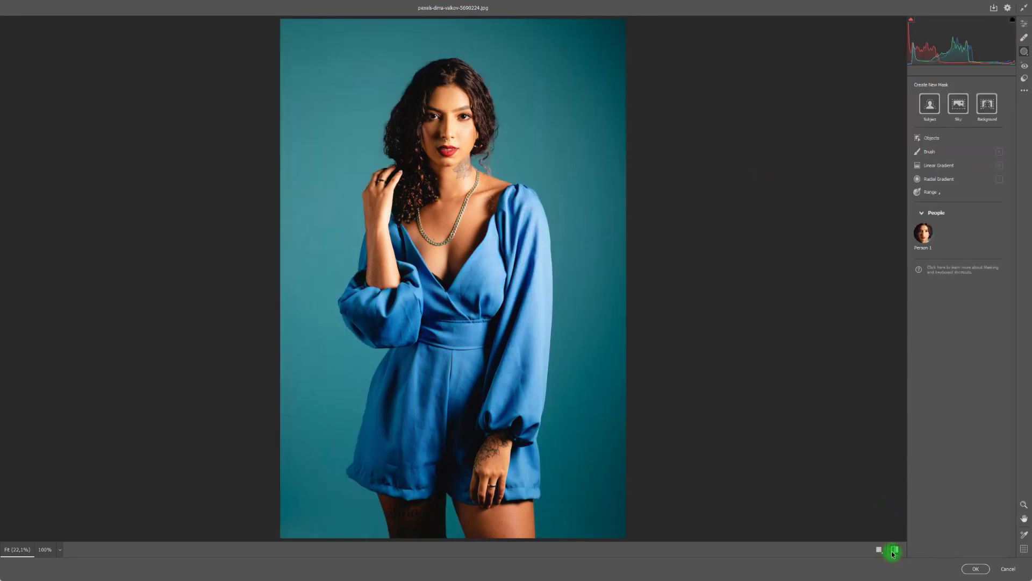
Restore the edited view and apply the Camera Raw Filter to the portrait
{"action": "left_click", "coordinate": [892, 550]}
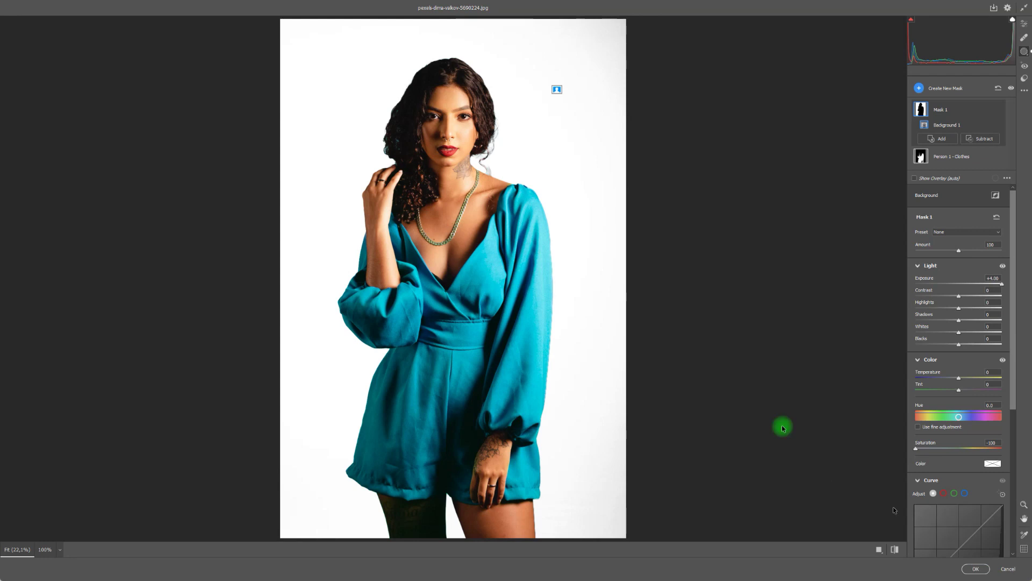
{"action": "key", "text": "Return"}
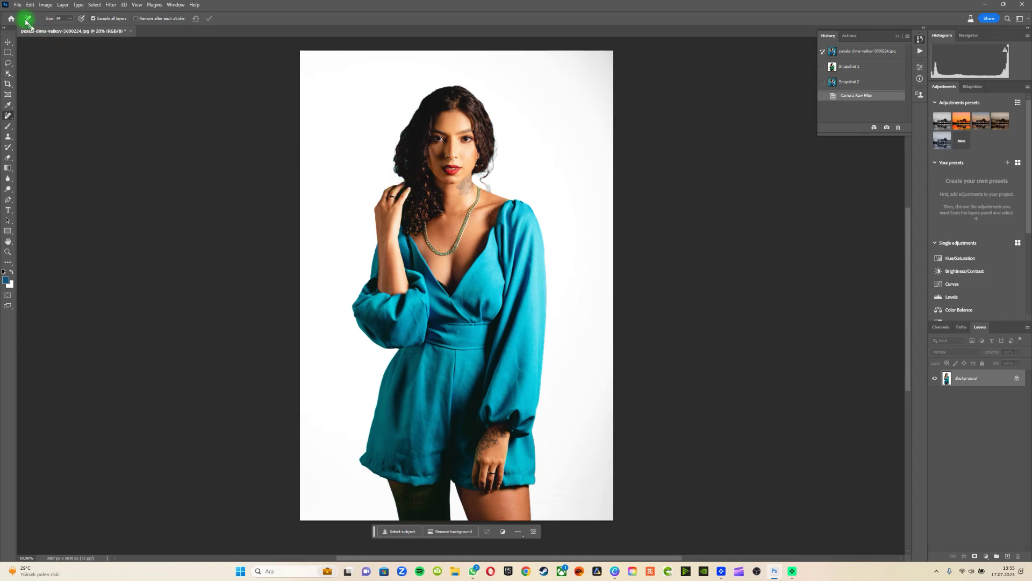
{"action": "left_click", "coordinate": [18, 5]}
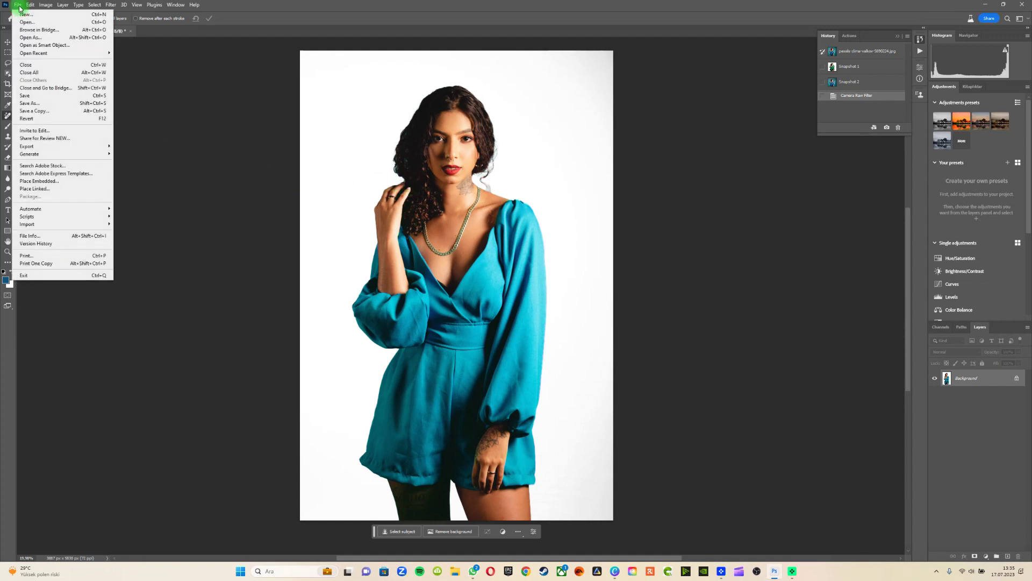
{"action": "mouse_move", "coordinate": [27, 146]}
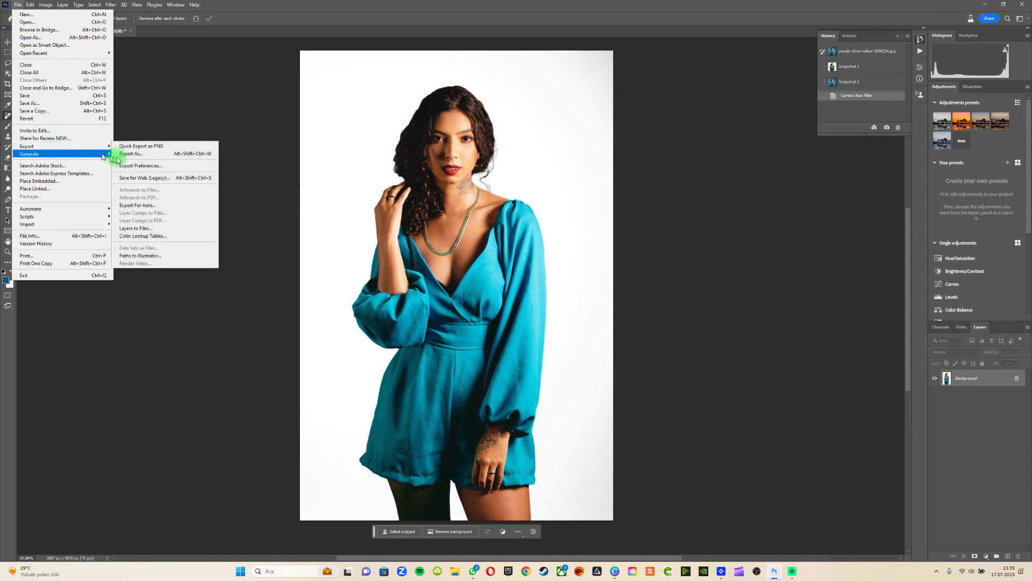
Save for Web (Legacy) as JPEG Maximum at 1333 × 2000 px
{"action": "left_click", "coordinate": [150, 180]}
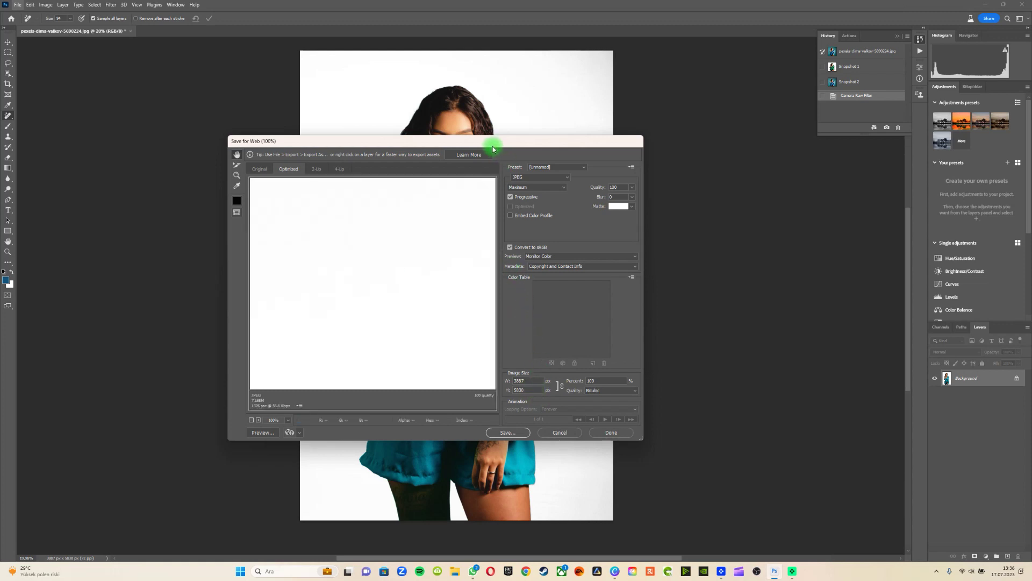
{"action": "left_click_drag", "start_coordinate": [491, 146], "coordinate": [490, 134]}
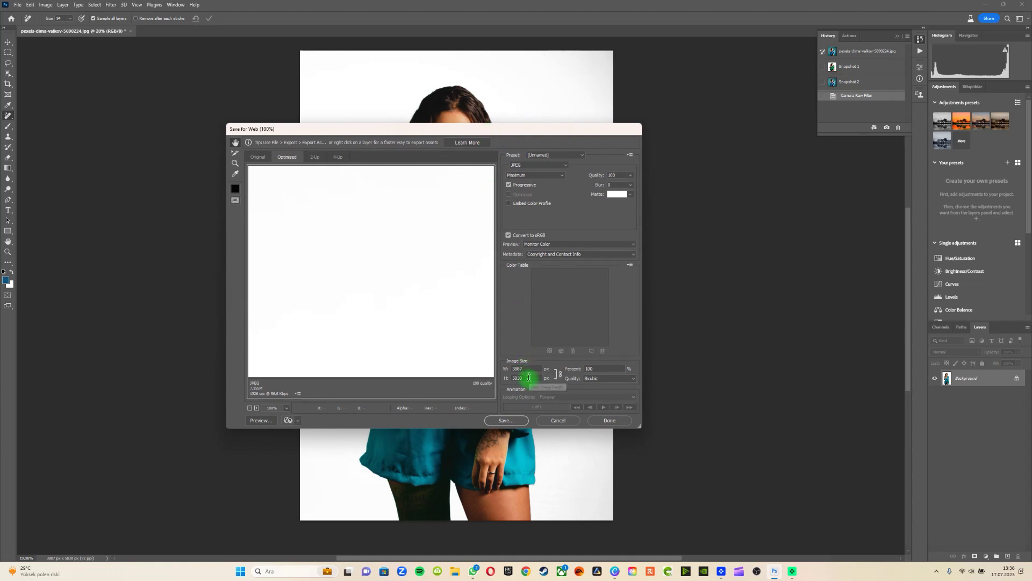
{"action": "type", "text": "2000"}
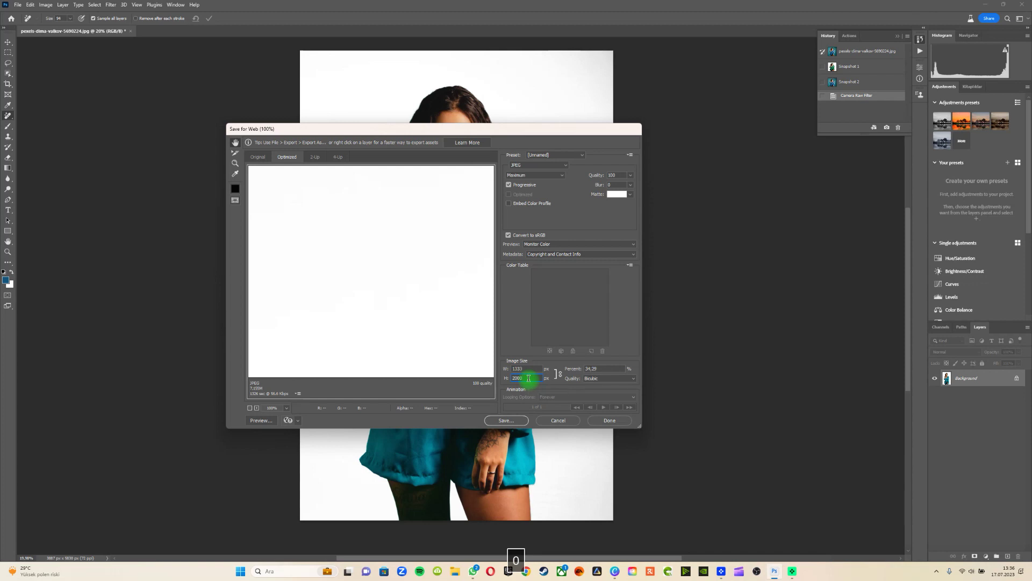
{"action": "left_click", "coordinate": [249, 408]}
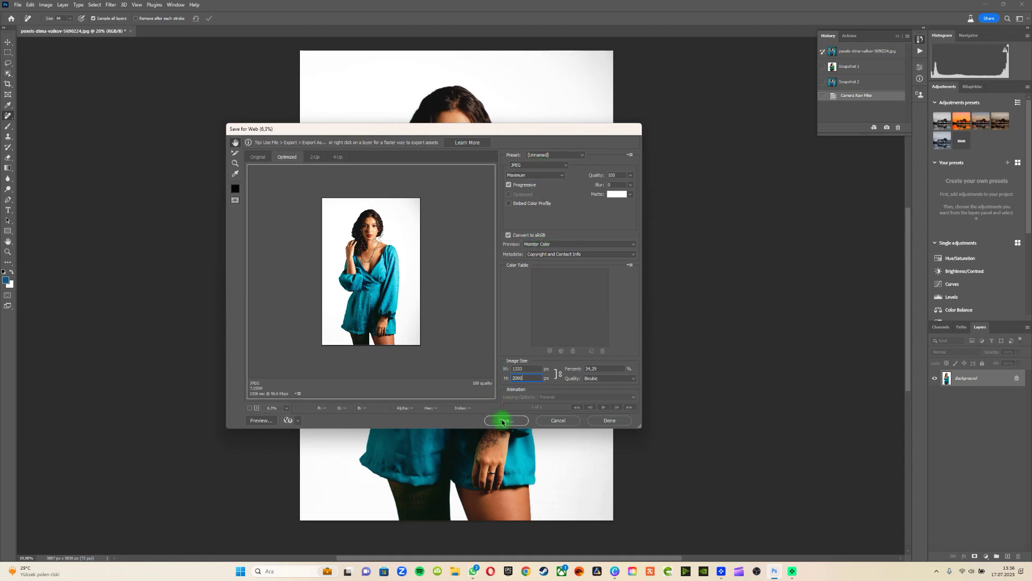
{"action": "key", "text": "Return"}
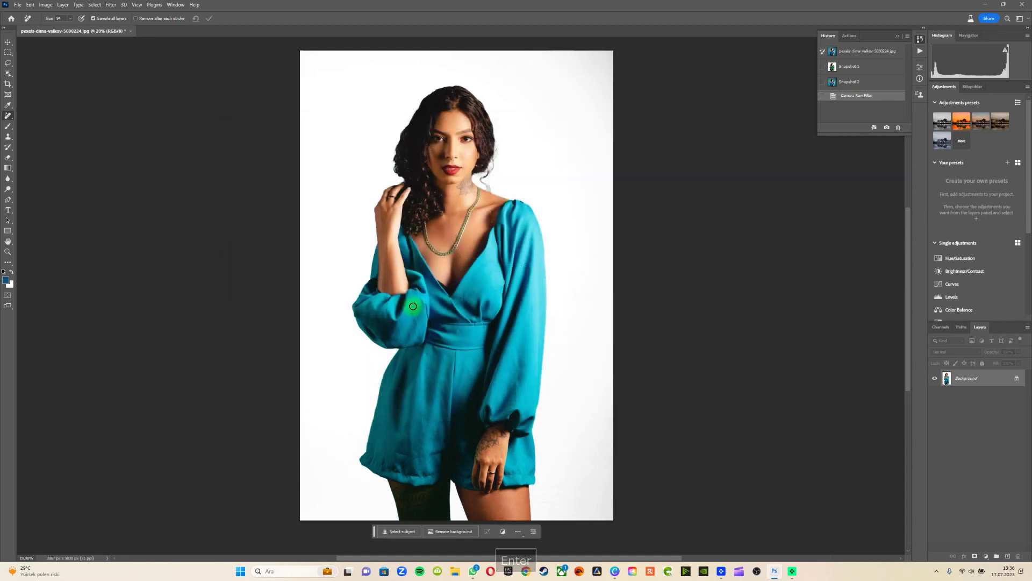